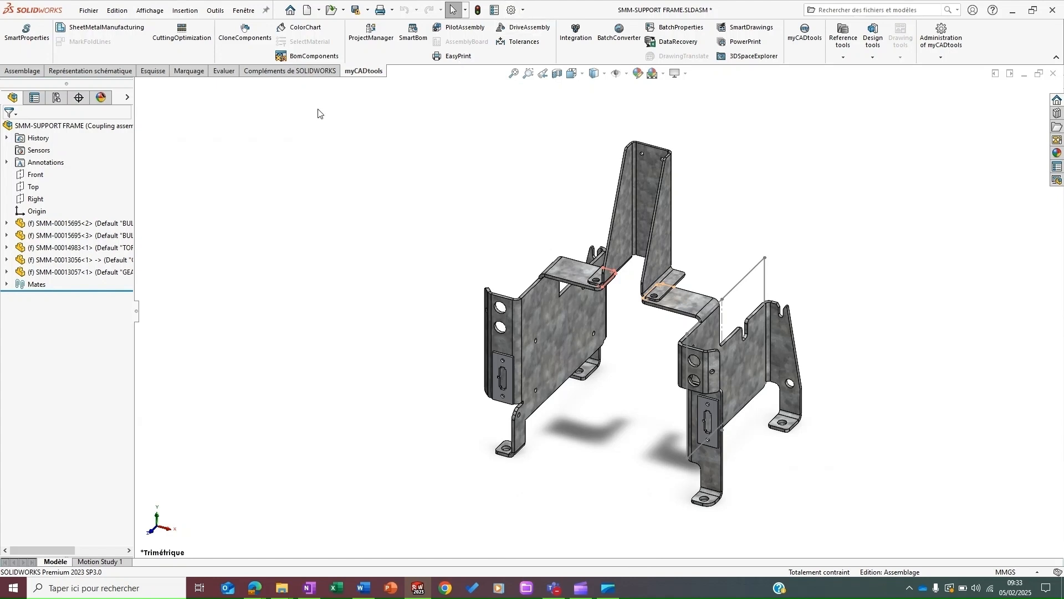
Step: Launch the SheetMetalManufacturing tool and load the sheet metal parts of the open SMM-SUPPORT FRAME assembly
click(109, 32)
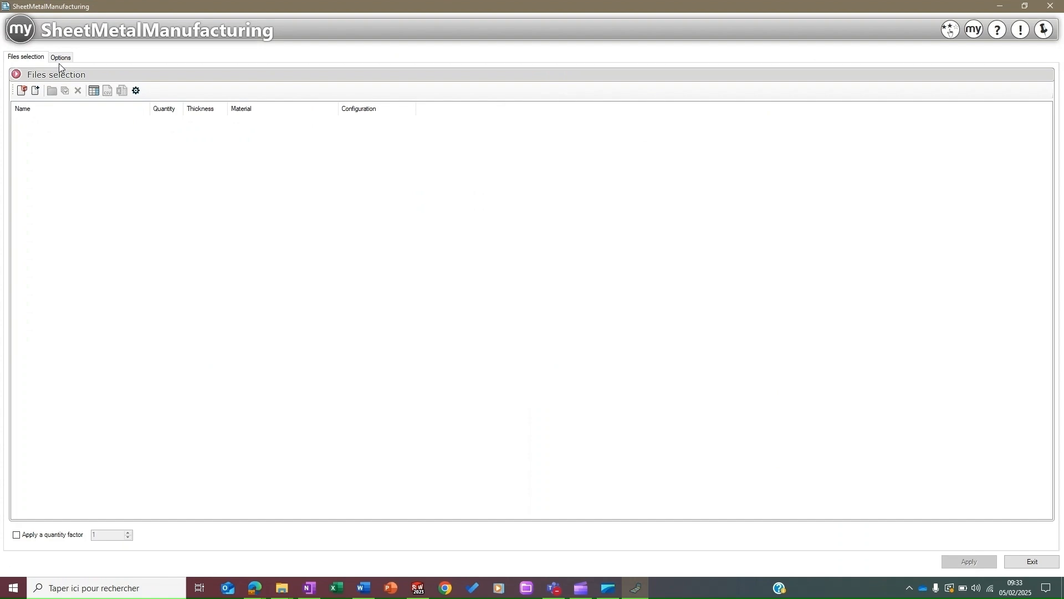
click(23, 92)
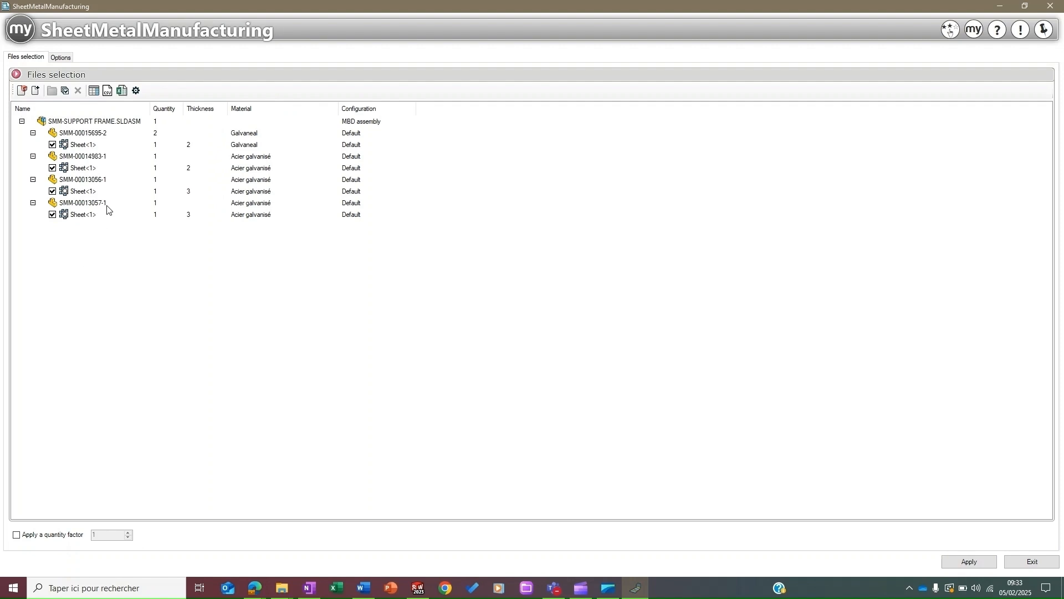
Step: Set the location of the generated files to the folder C:\Demo\Projet
click(65, 59)
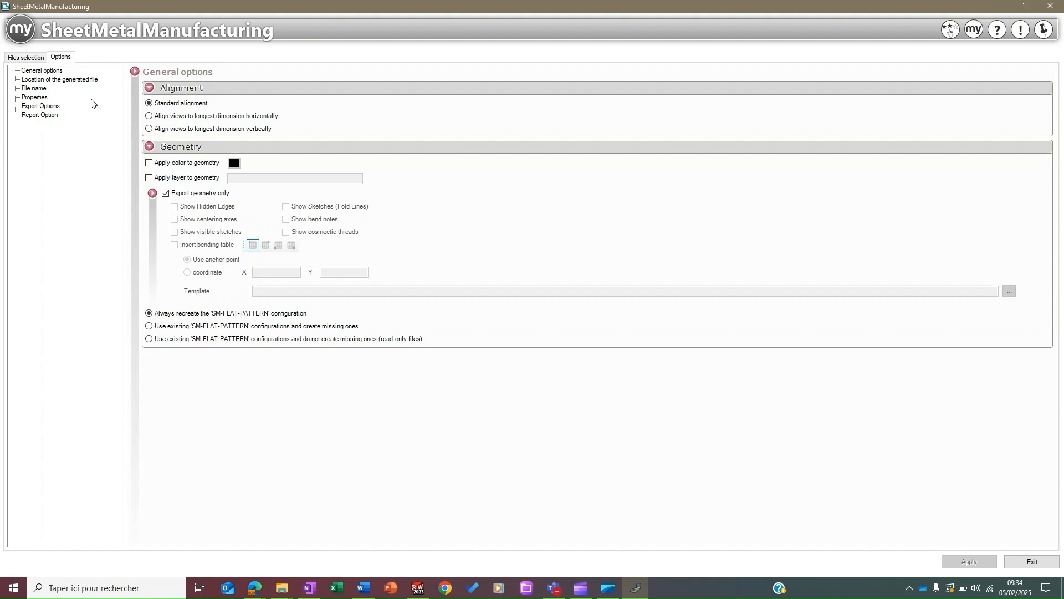
click(46, 81)
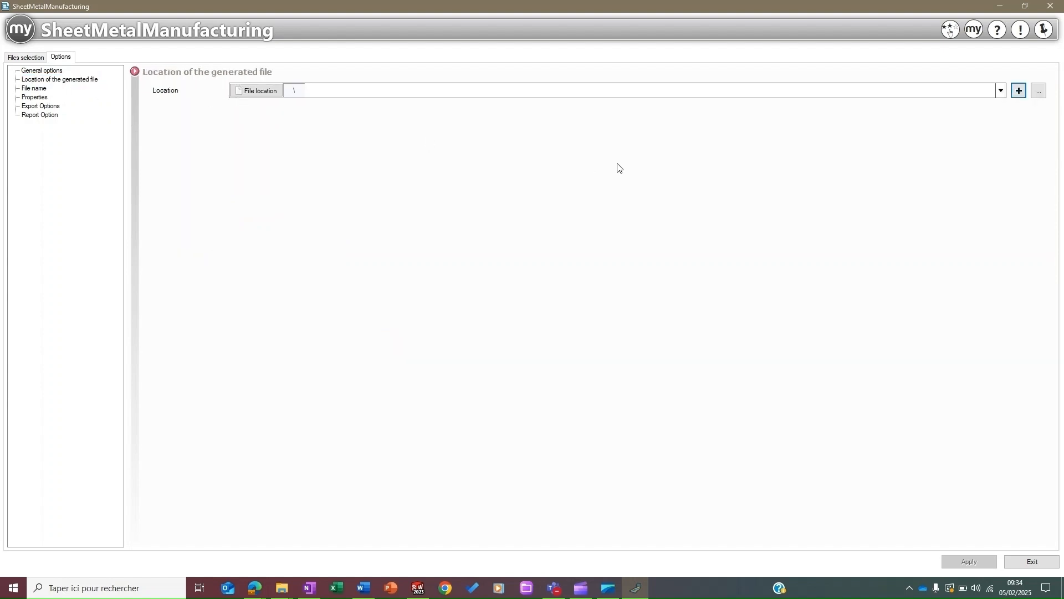
click(1037, 92)
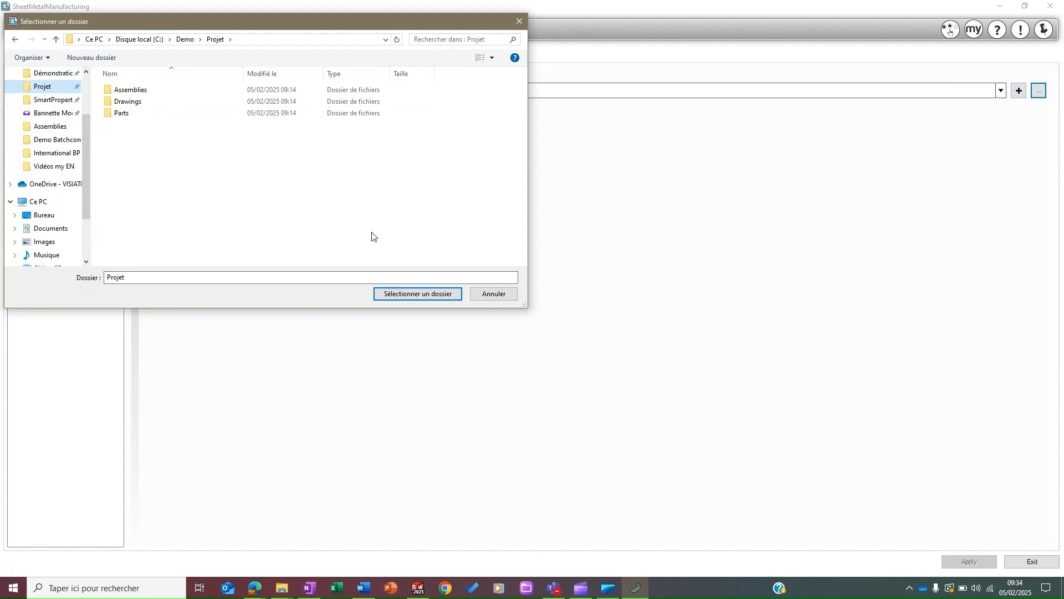
click(394, 295)
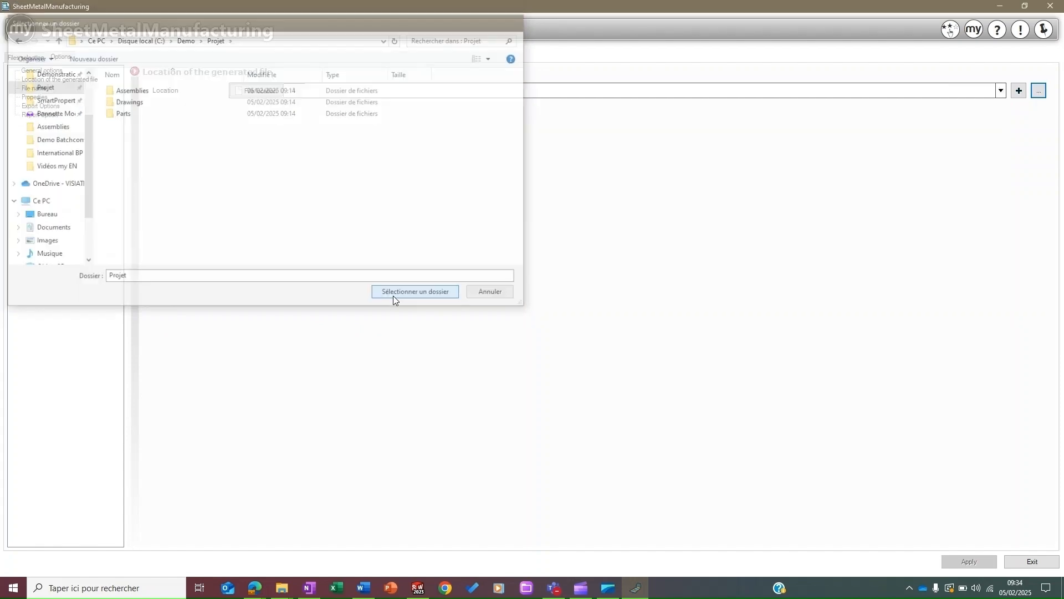
Step: Switch the output file name to a custom name and add the fixed value "DXF-" to it
click(32, 93)
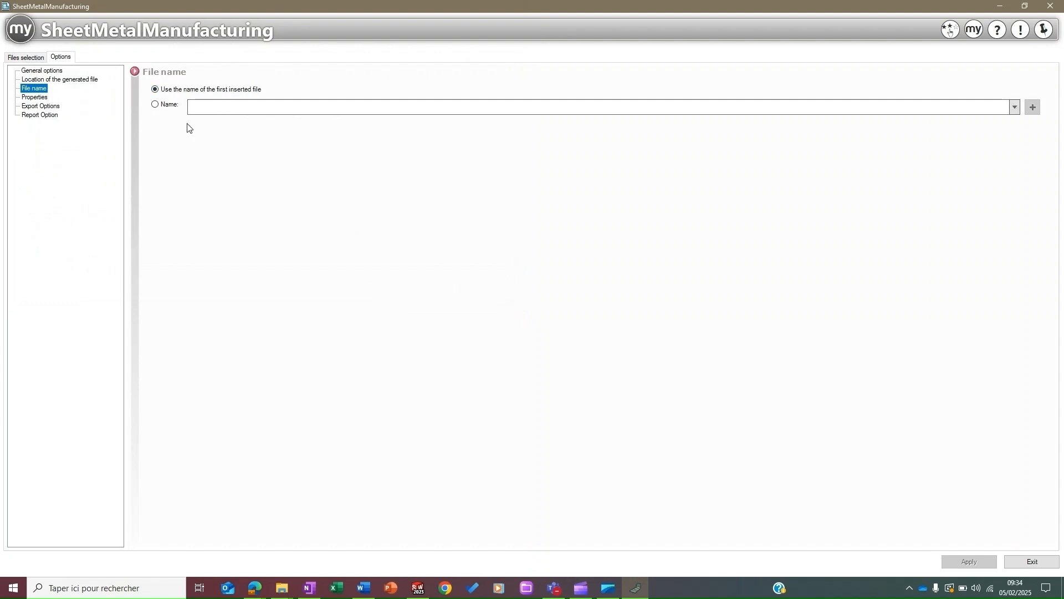
click(162, 108)
click(1033, 108)
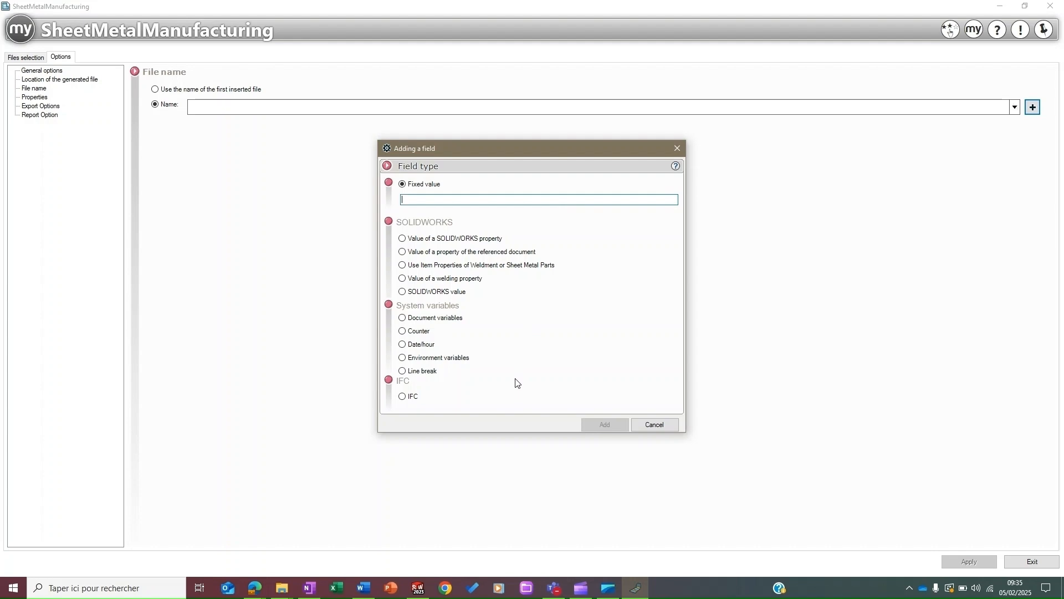
text(DXF-)
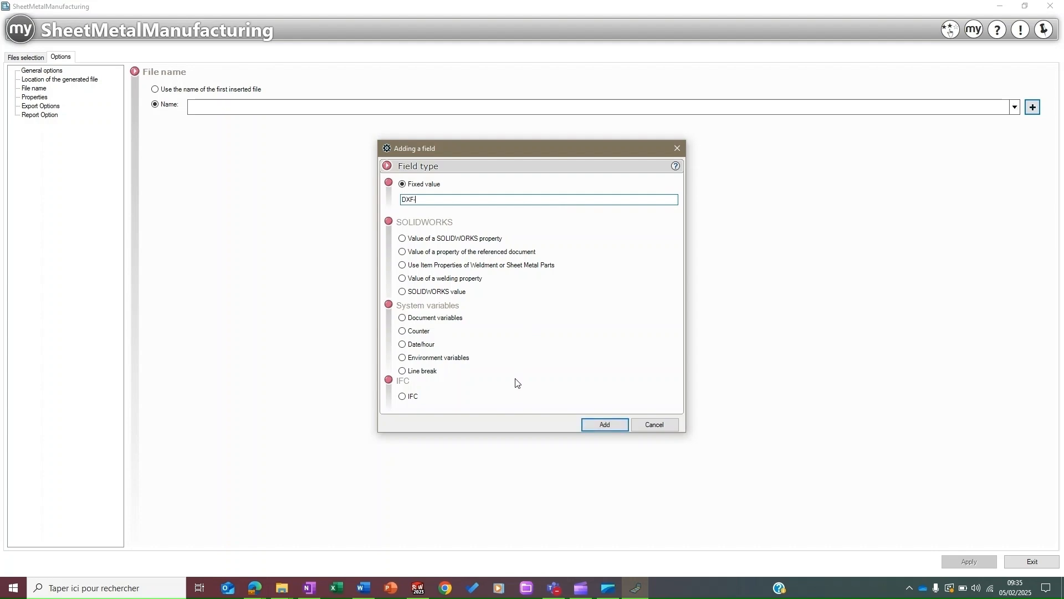
key(Return)
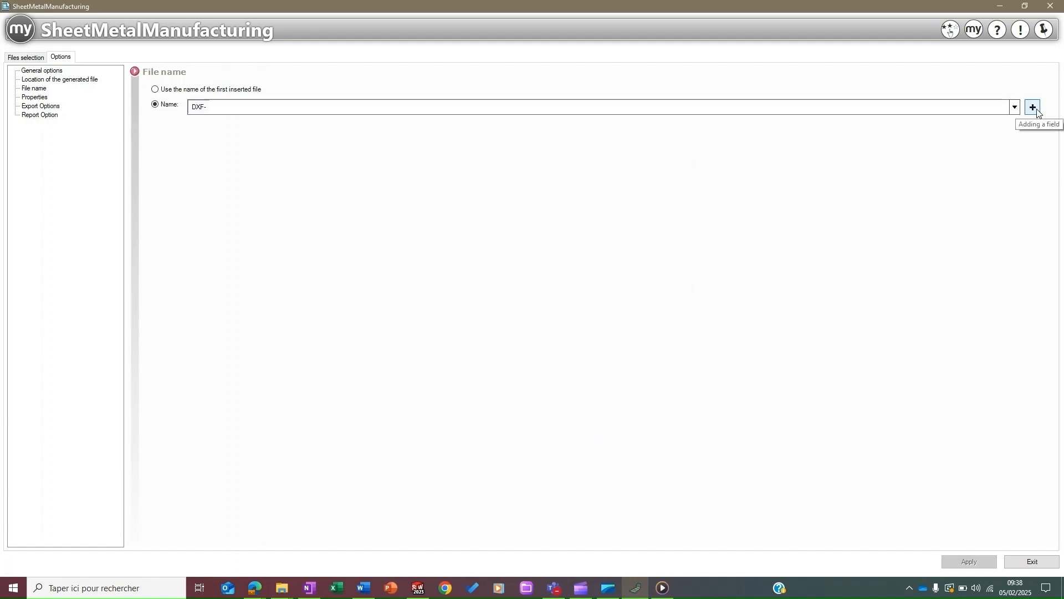
Step: Add the SOLIDWORKS value Material to the custom file name
click(1033, 108)
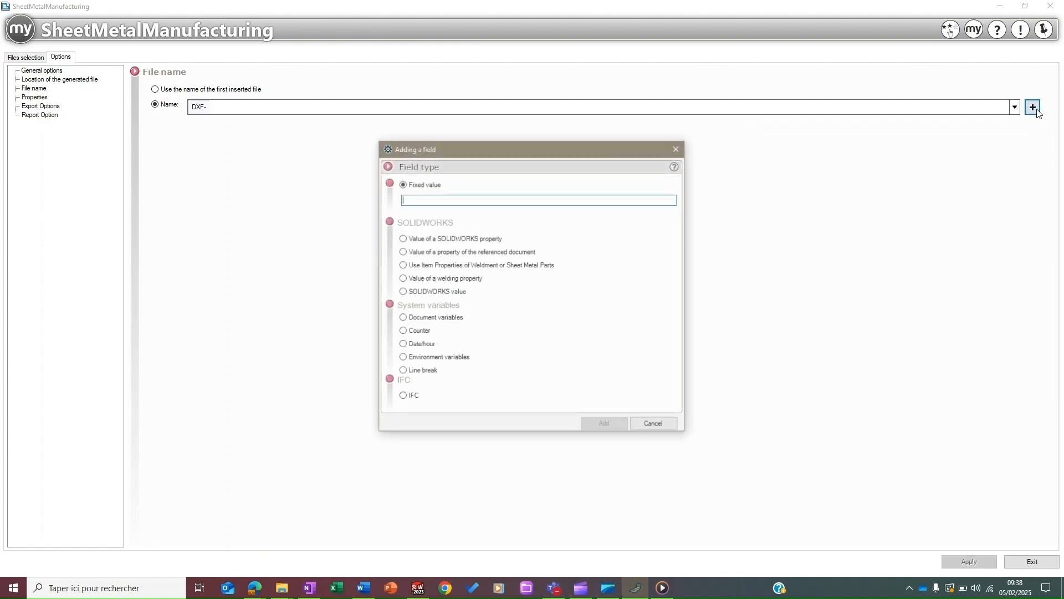
click(416, 293)
click(645, 288)
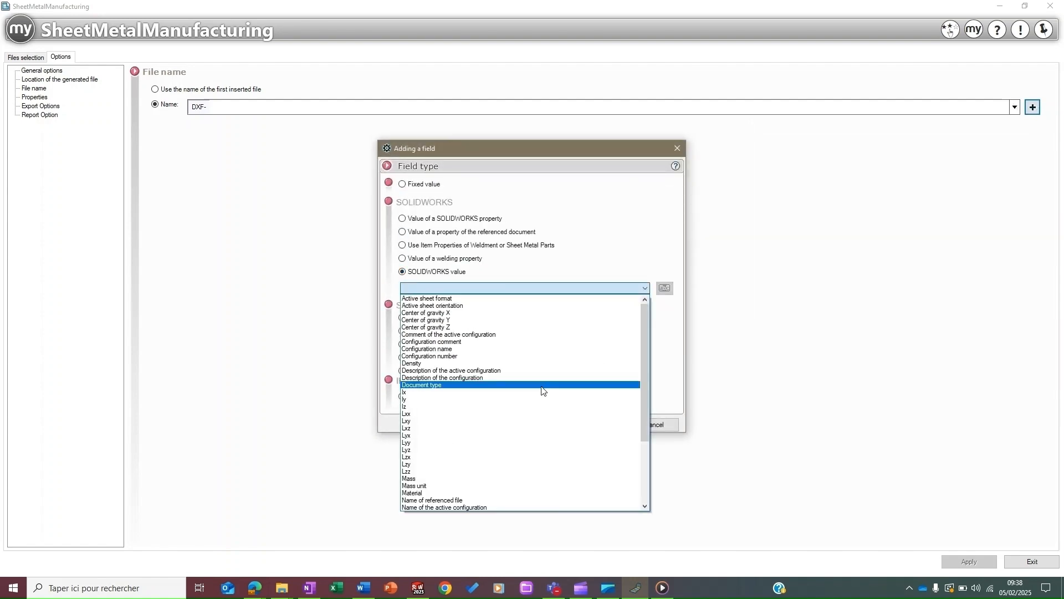
scroll(542, 391, down, 4)
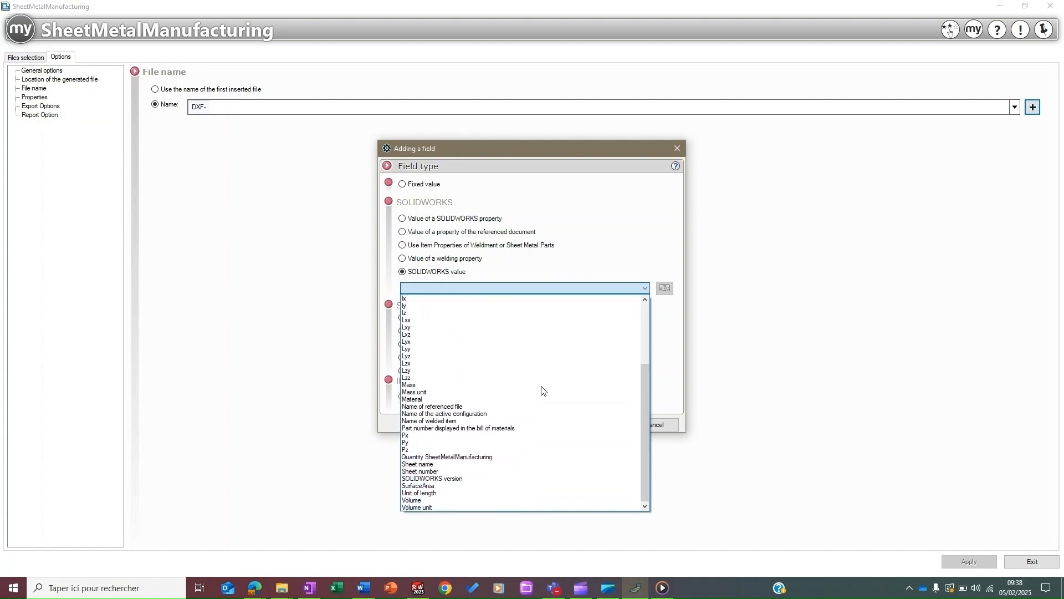
click(449, 399)
click(604, 425)
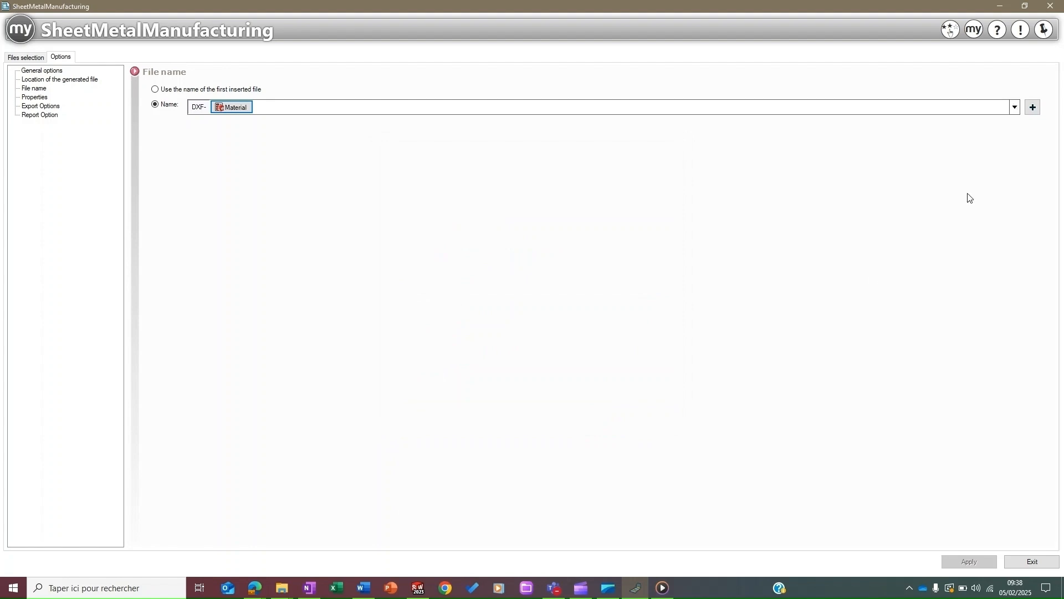
Step: Append a fixed "-" separator and the SOLIDWORKS property Thickness to the custom file name
click(1031, 106)
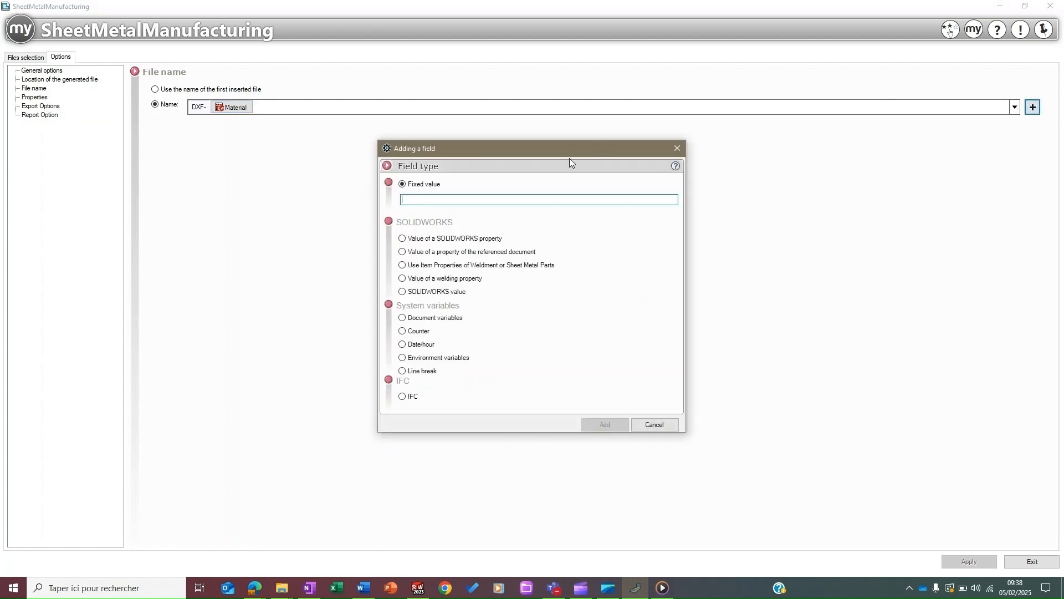
text(-)
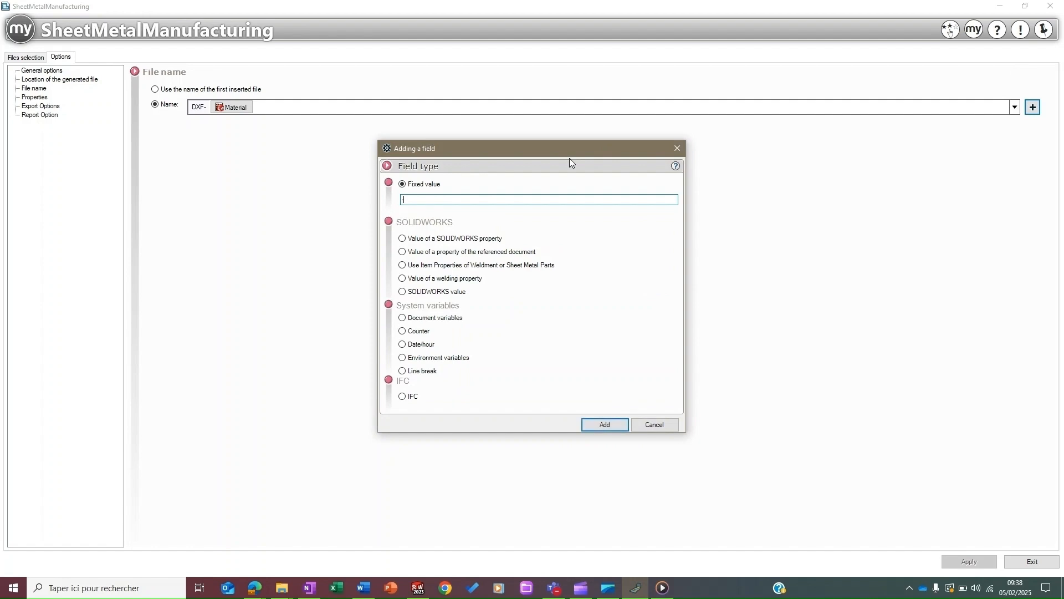
click(605, 425)
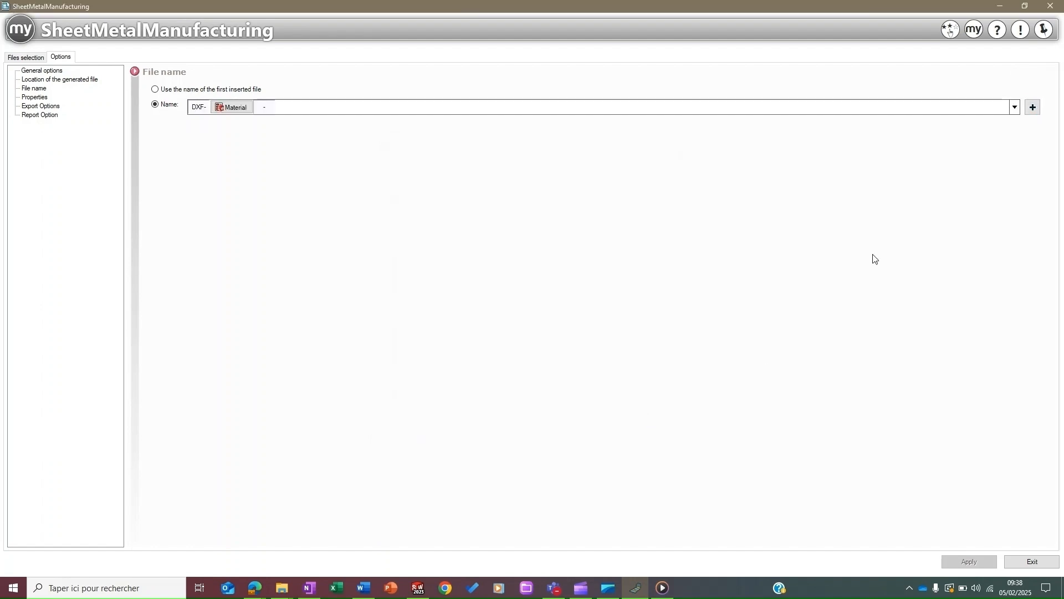
click(1033, 109)
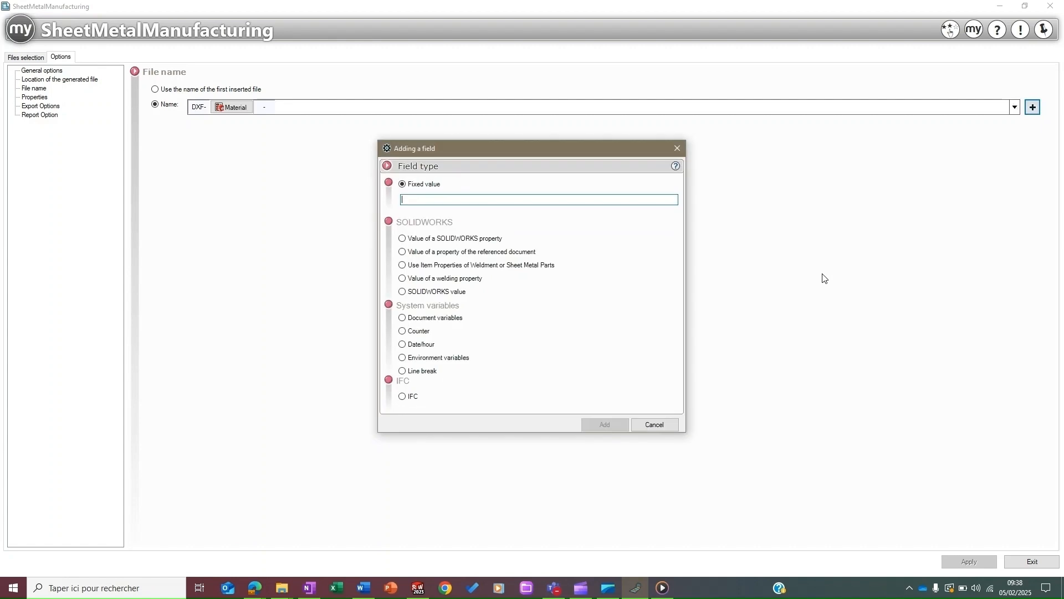
click(417, 239)
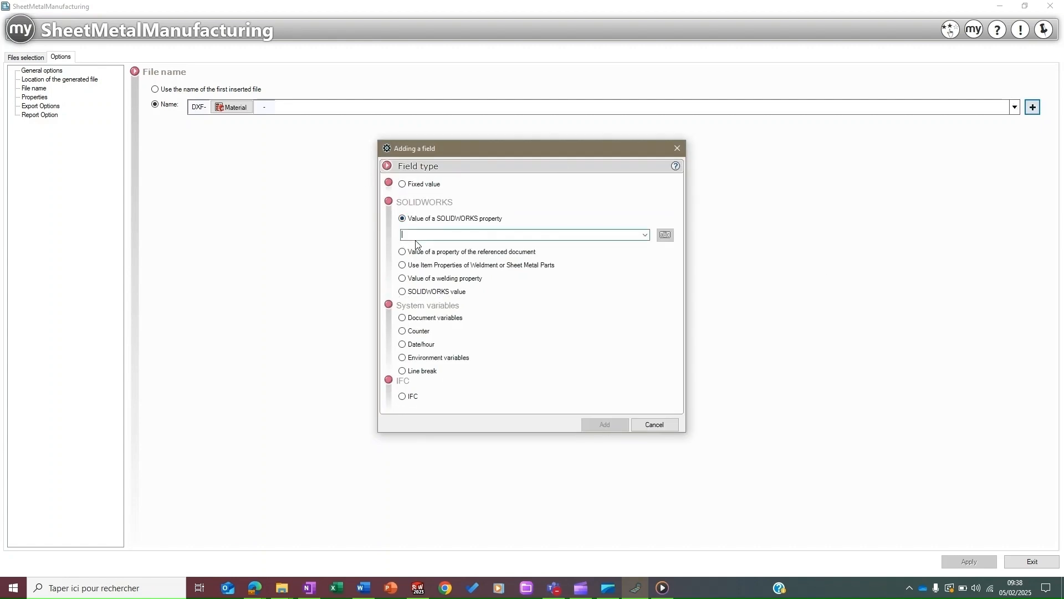
click(643, 235)
text(Thick)
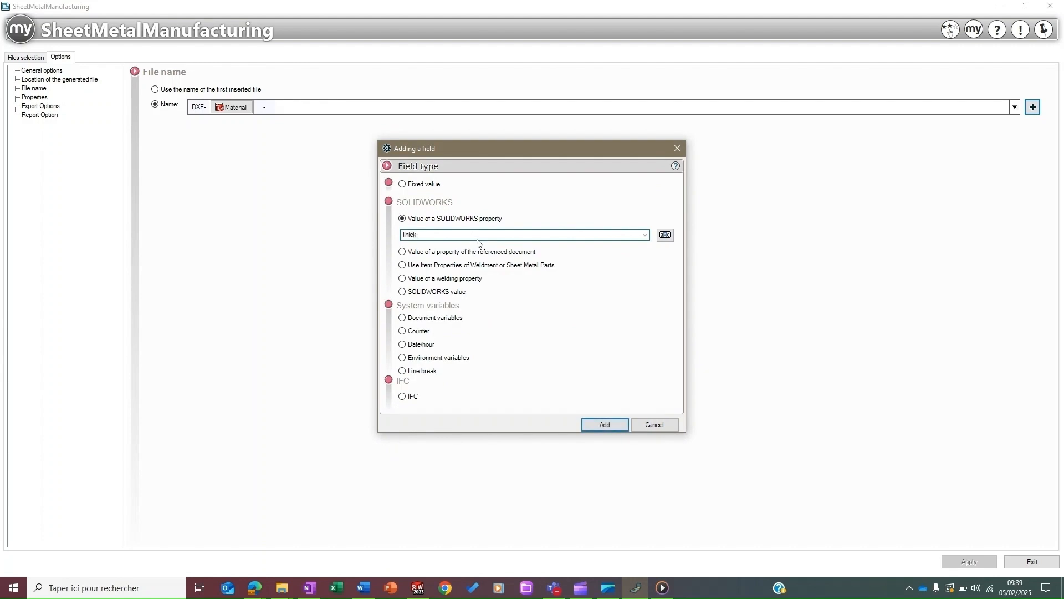
text(ness)
key(Return)
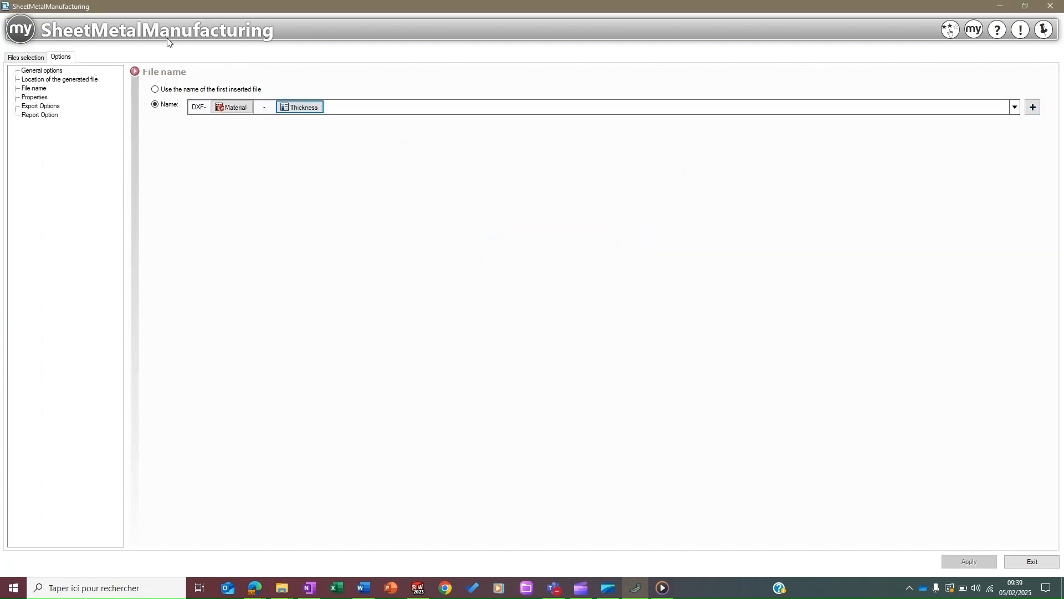
Step: Set the export to a generic export file and group views by thickness/material across multiple files
click(36, 108)
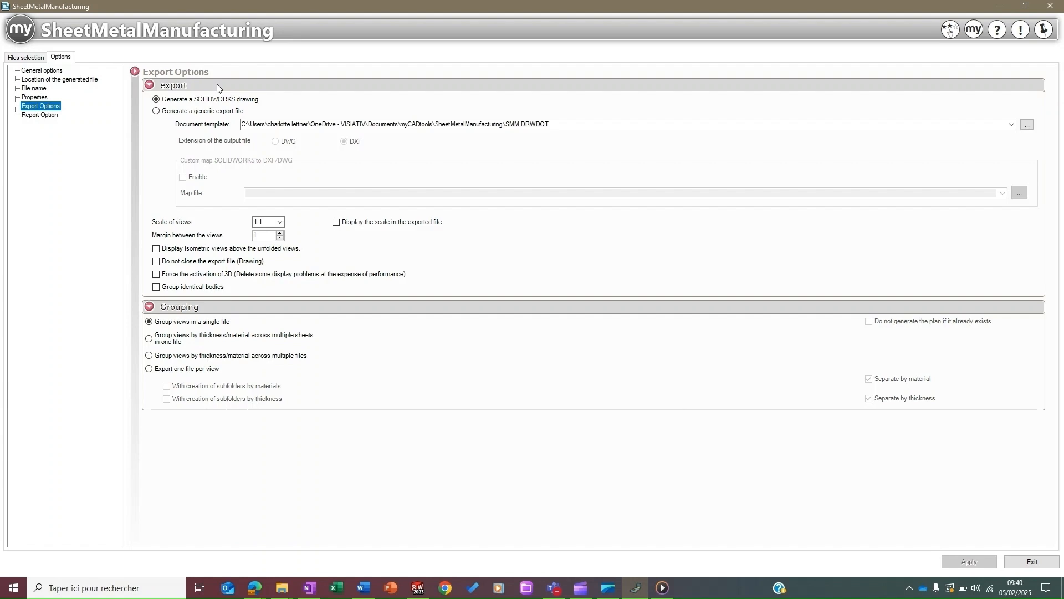
click(157, 111)
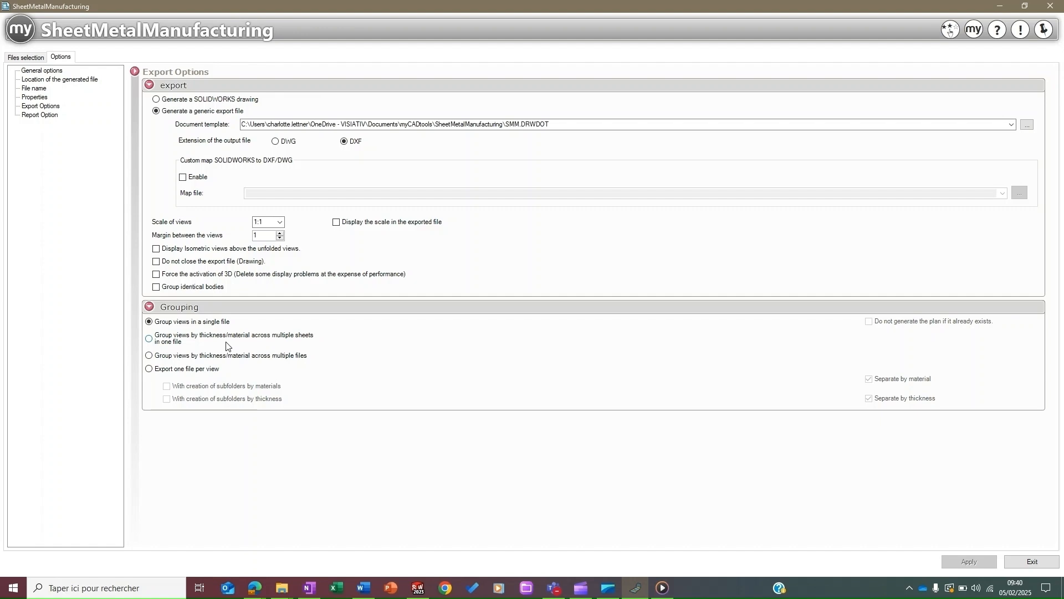
click(149, 355)
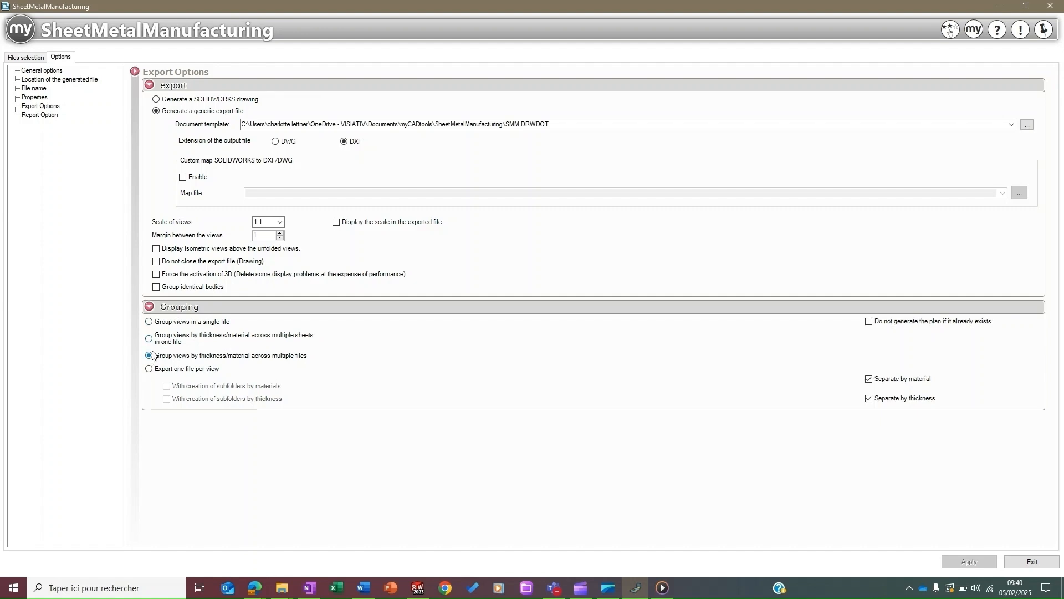
Step: Check the report identifier option, run the export on the listed sheet metal parts and open the processing report
click(26, 116)
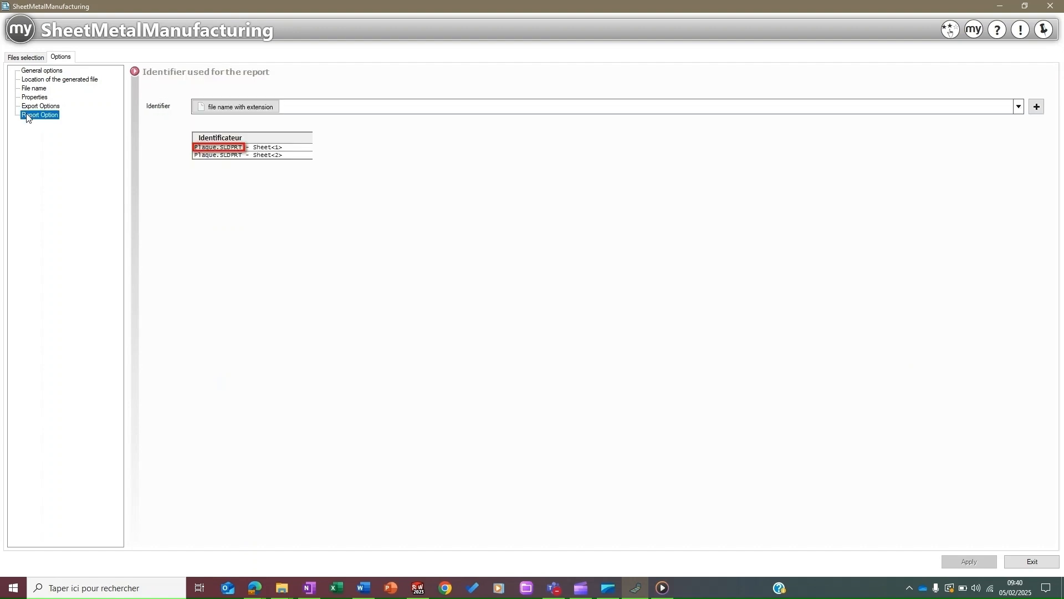
click(29, 57)
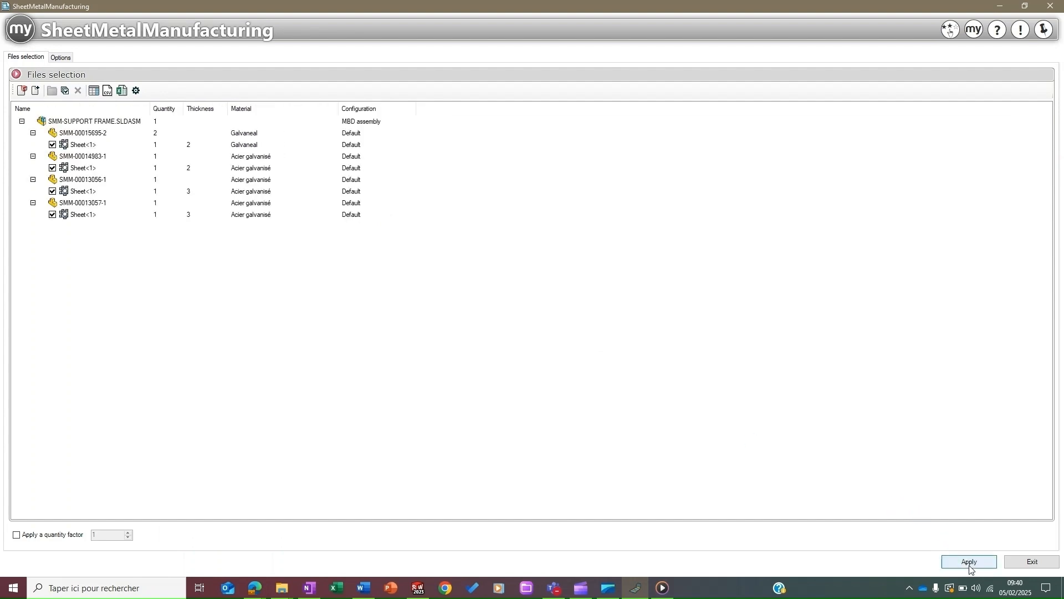
click(970, 561)
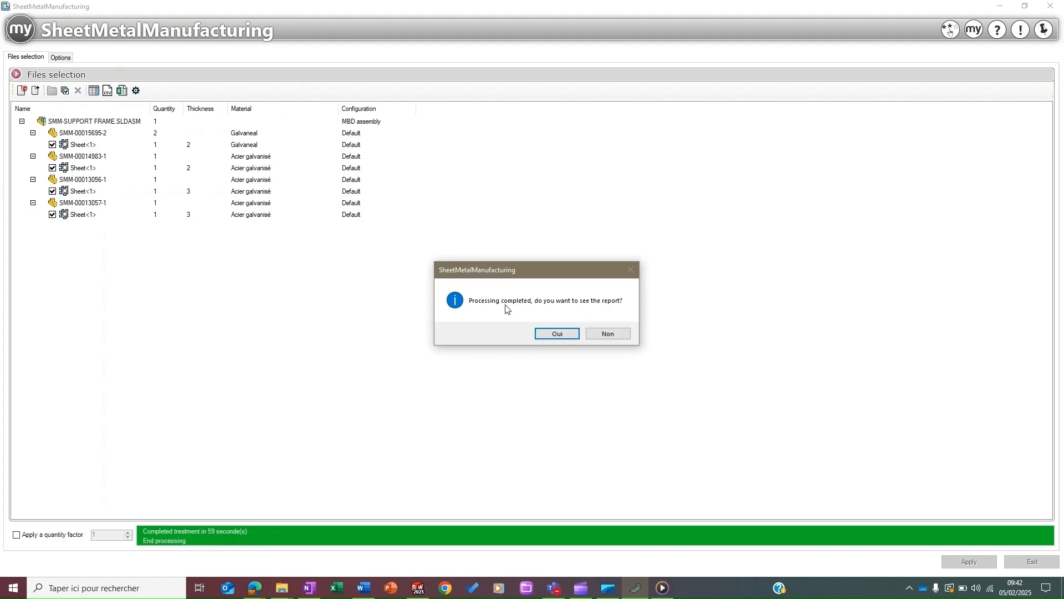
click(557, 334)
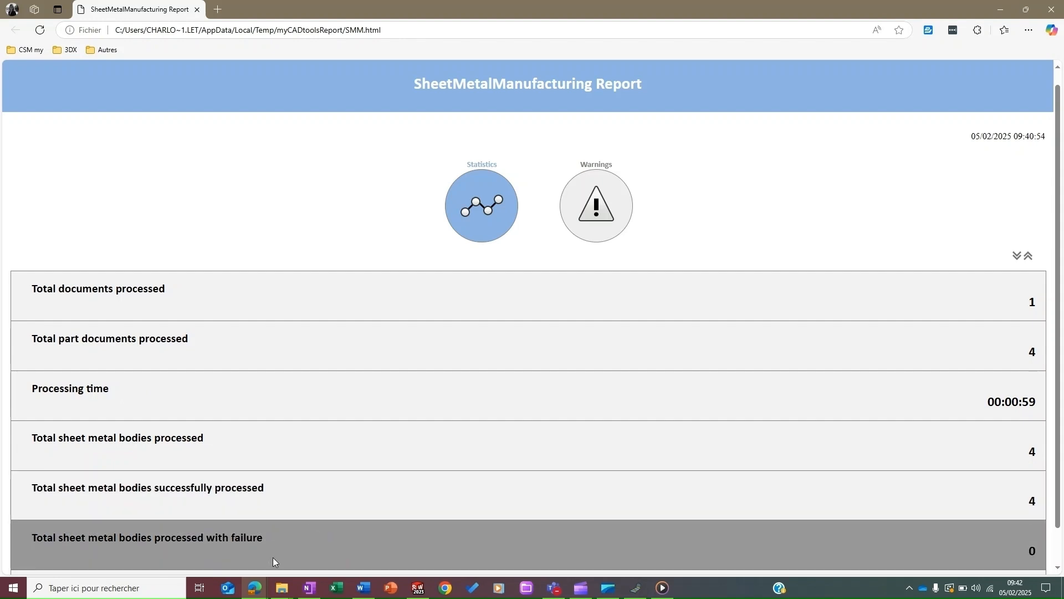
Step: Switch to the Projet folder in File Explorer and open DXF-Acier galvanisé-_3.DXF to view its flat patterns
mouse_move(280, 589)
click(231, 555)
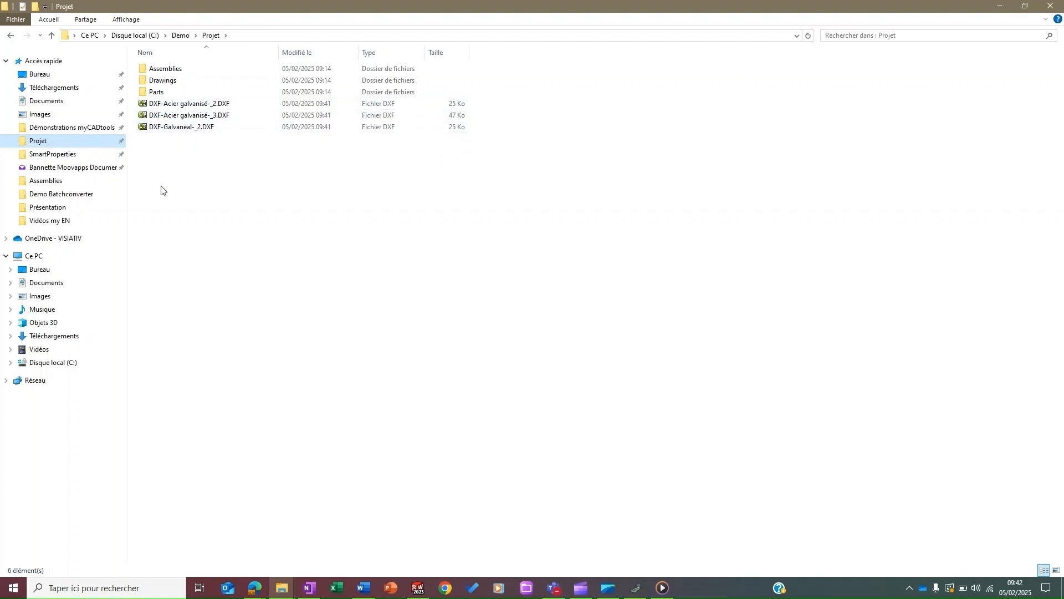
double_click(187, 115)
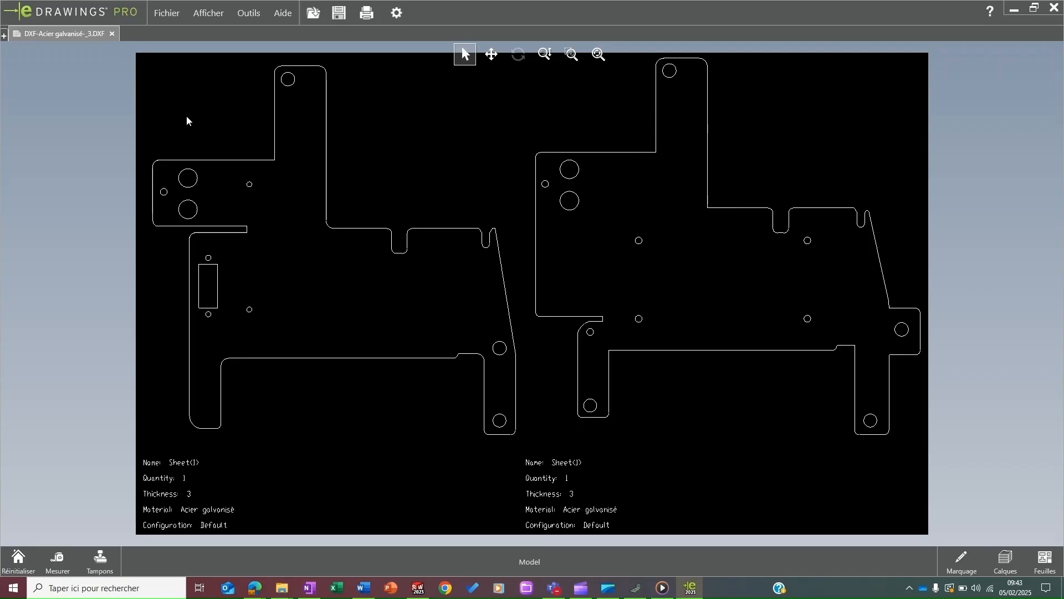